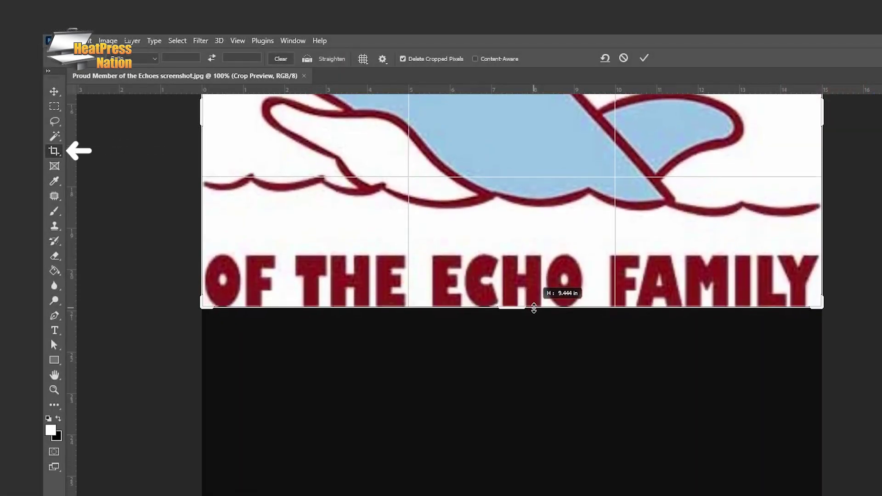
# Crop the screenshot to the dolphin logo and its two text lines (15 × 9.444 in)
pyautogui.moveTo(534, 307); pyautogui.dragTo(533, 308)
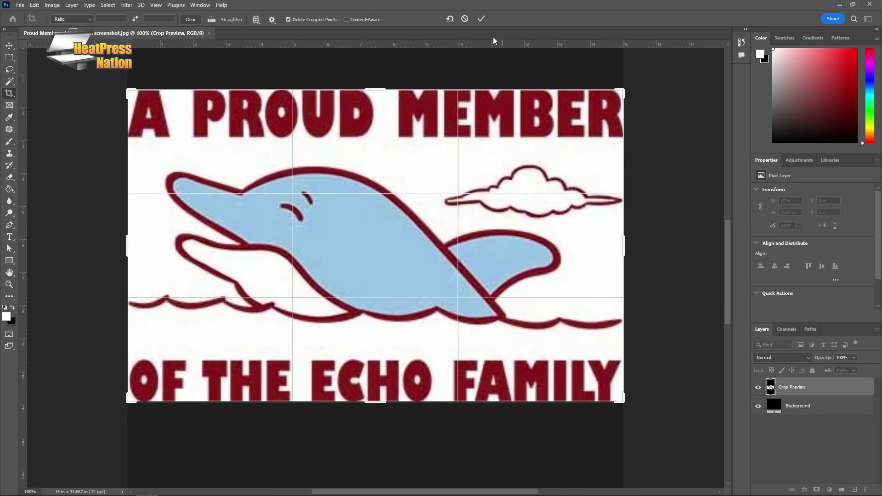
pyautogui.click(481, 18)
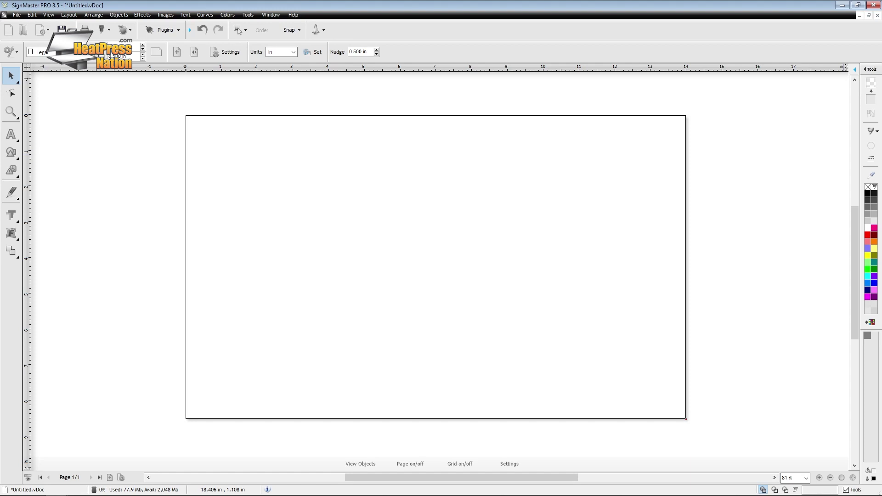
# Drag Proud Member of the Echoes_Hi.png from its folder onto the page near the top-left
pyautogui.hotkey('alt', 'Tab')
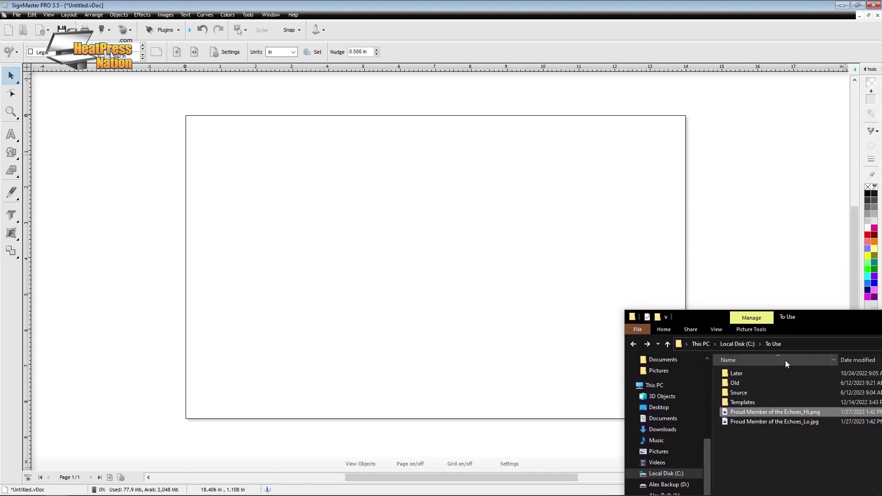
pyautogui.moveTo(763, 412); pyautogui.dragTo(384, 297)
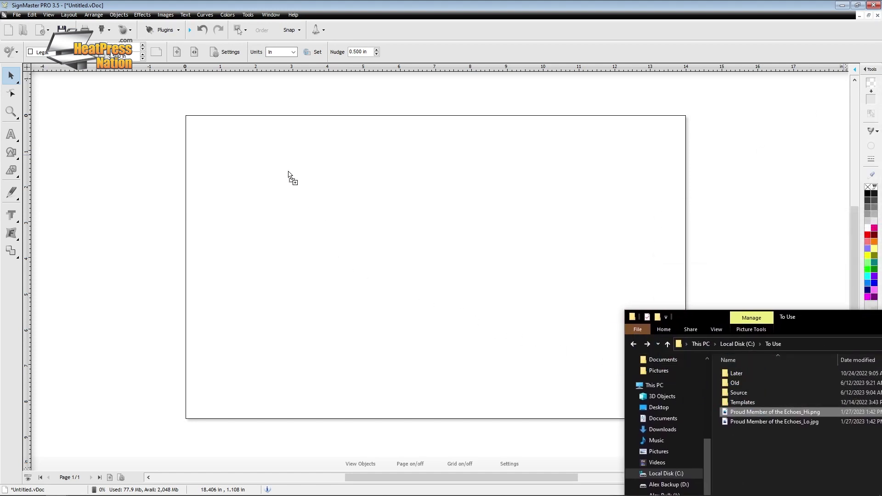
pyautogui.moveTo(288, 171); pyautogui.dragTo(268, 149)
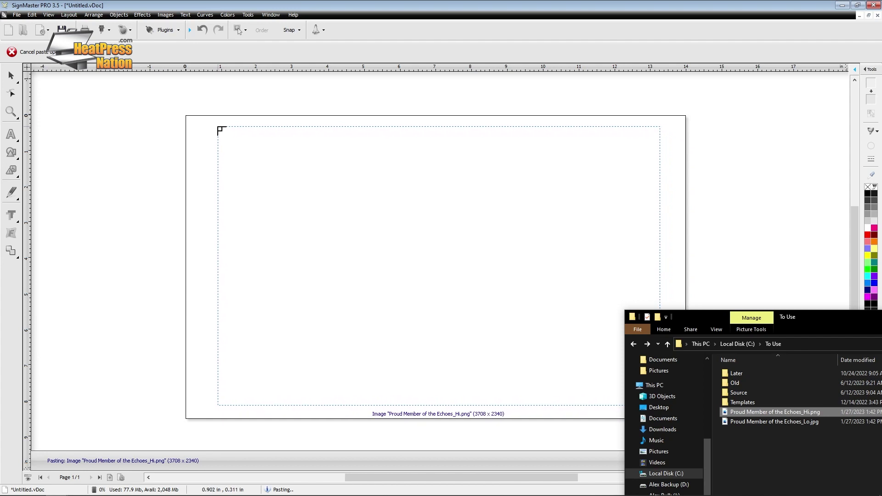
pyautogui.click(220, 130)
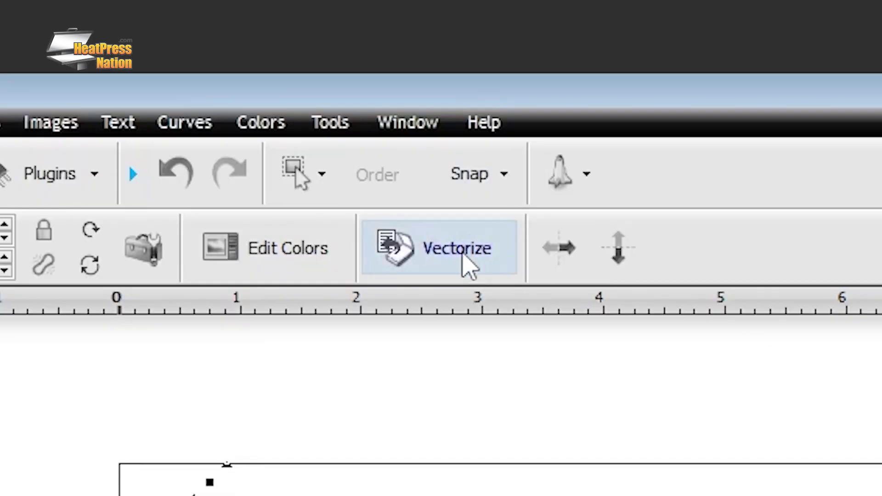
# Open the logo in the vectorizer, set Corners to about 0.82, and keep Default trace mode
pyautogui.click(468, 266)
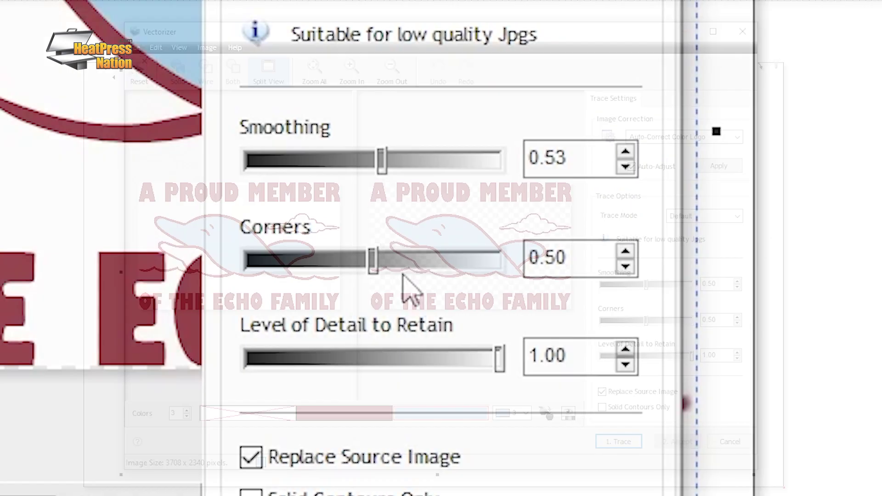
pyautogui.moveTo(656, 324); pyautogui.dragTo(673, 320)
pyautogui.moveTo(450, 260); pyautogui.dragTo(450, 260)
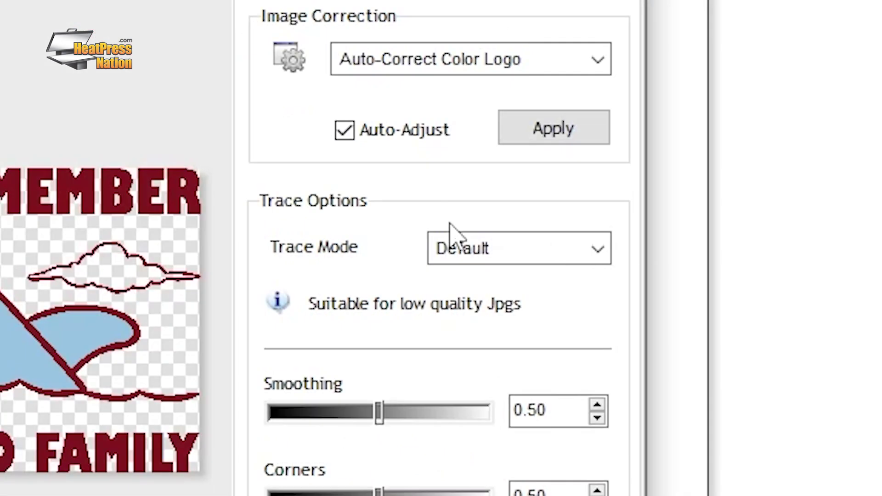
pyautogui.click(533, 254)
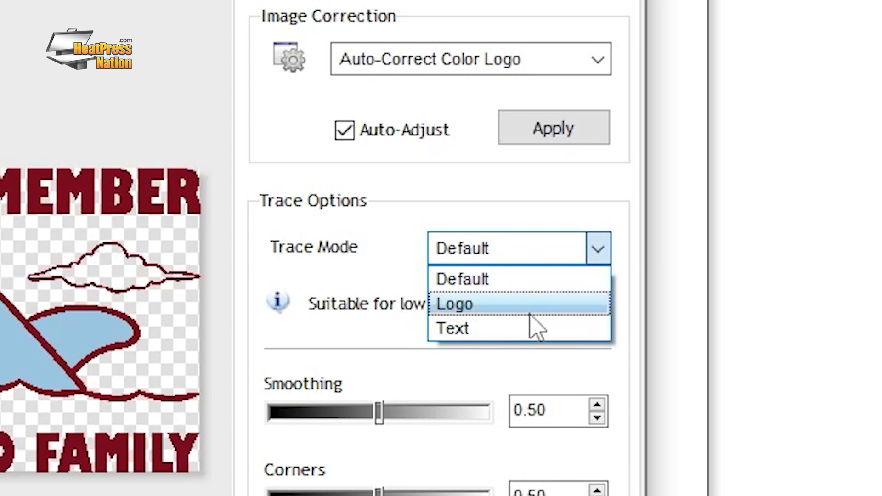
pyautogui.click(547, 282)
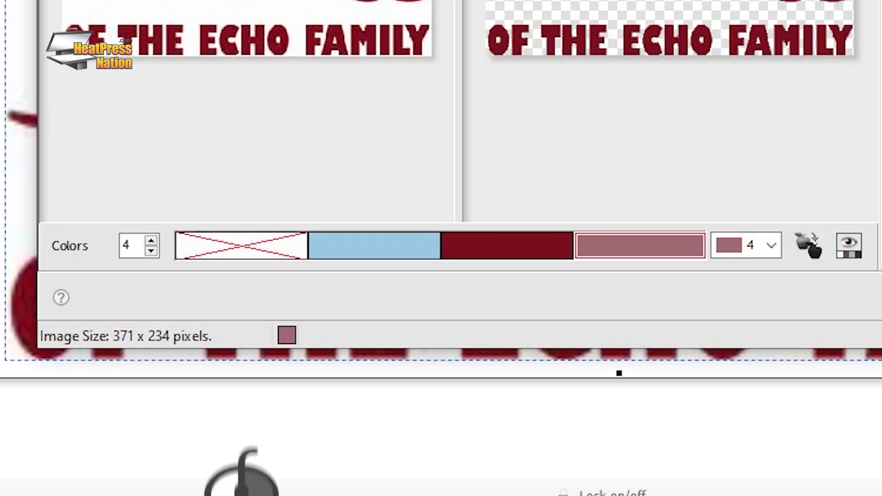
# Remove the mauve swatch and trace the logo with three colours
pyautogui.click(248, 253)
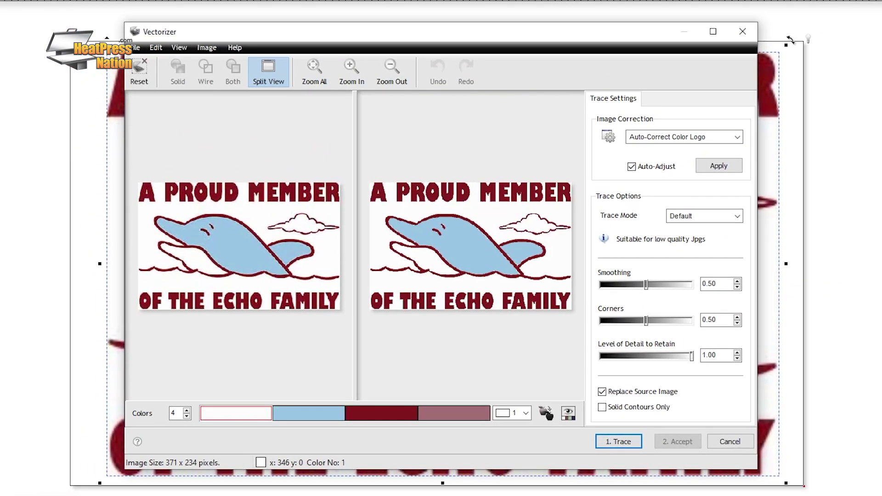
pyautogui.press('Down')
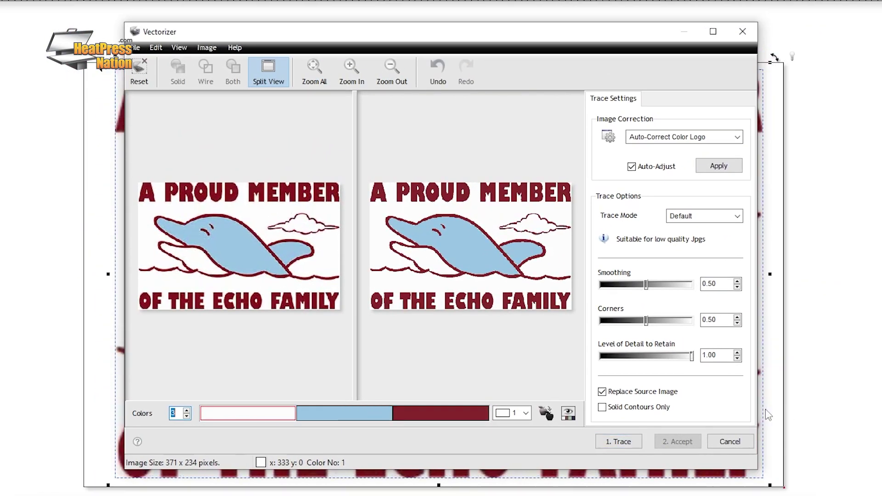
pyautogui.click(623, 441)
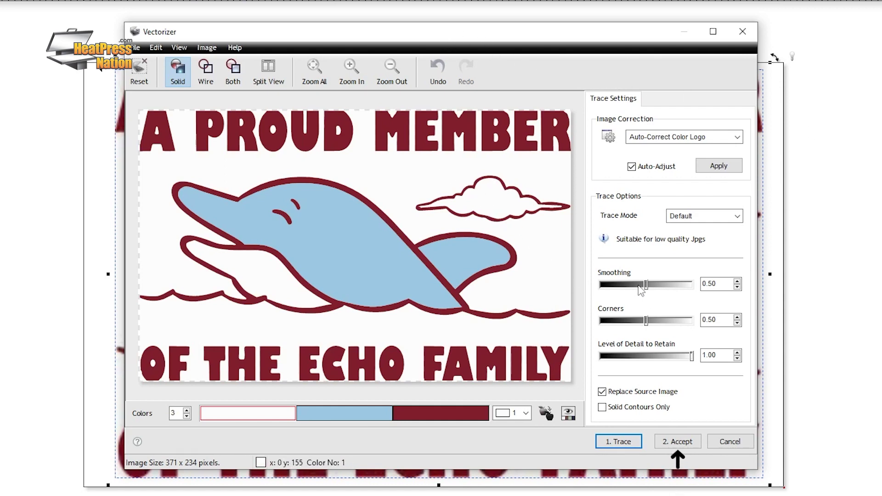
# Check the trace in Split View, set corners to 0.80, and retrace
pyautogui.click(268, 76)
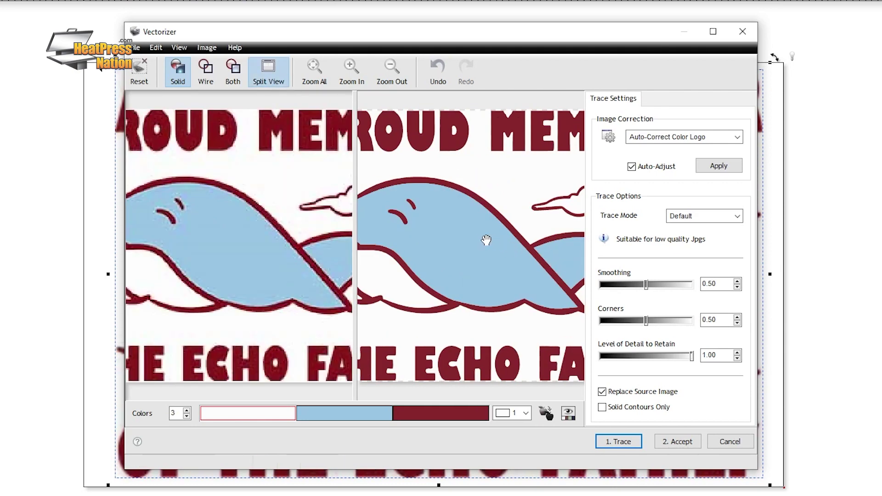
pyautogui.moveTo(486, 240); pyautogui.dragTo(418, 224)
pyautogui.moveTo(670, 321); pyautogui.dragTo(672, 324)
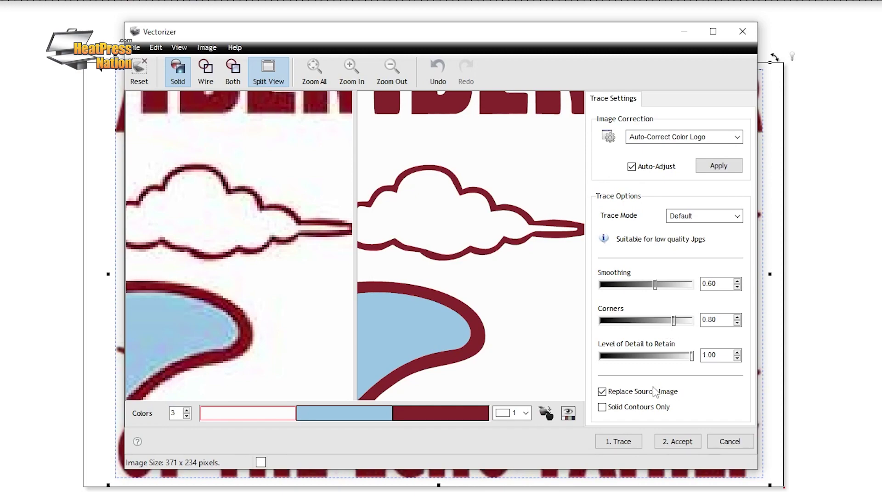
pyautogui.click(620, 441)
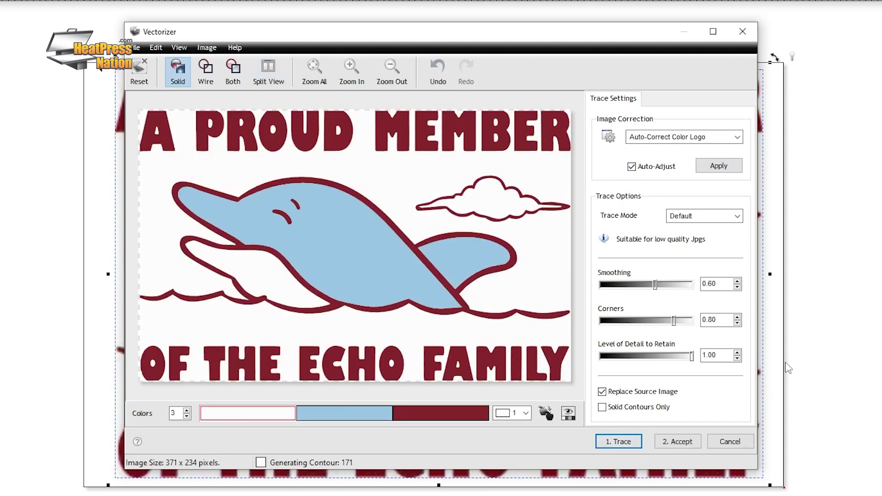
pyautogui.click(678, 442)
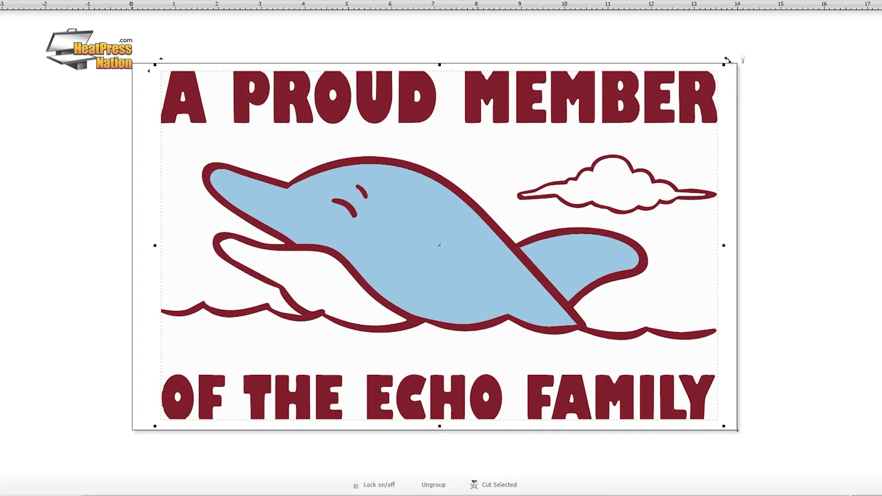
pyautogui.rightClick(257, 102)
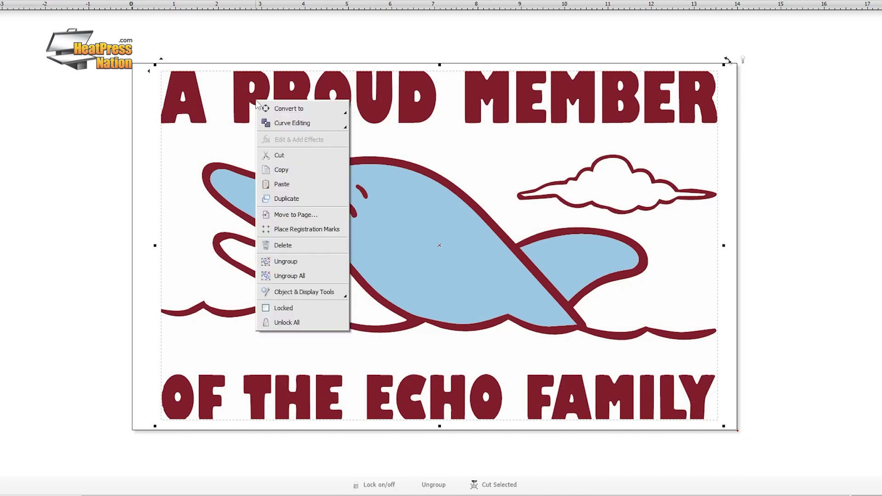
pyautogui.click(291, 276)
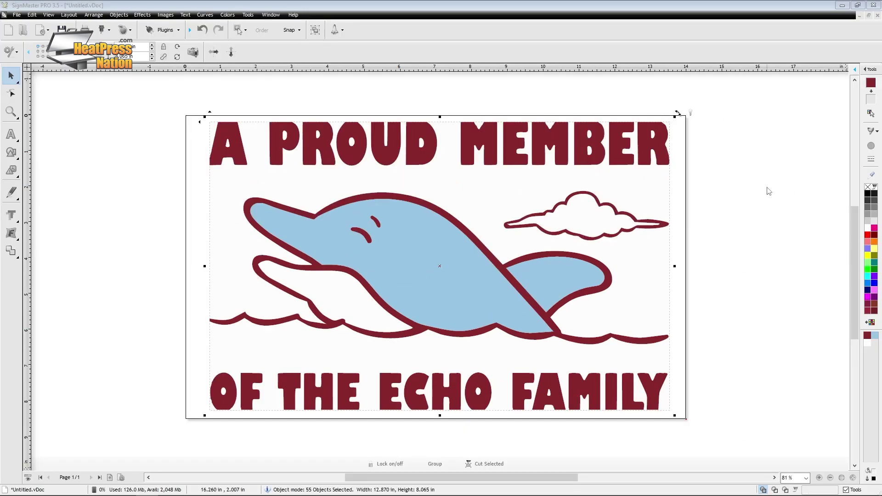
pyautogui.click(723, 213)
pyautogui.scroll(4, 698, 272)
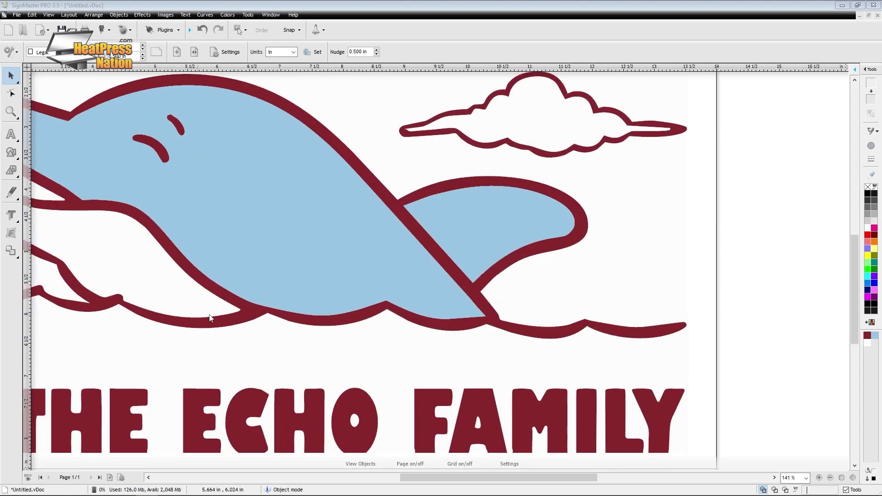
pyautogui.moveTo(543, 294); pyautogui.dragTo(702, 277)
pyautogui.press('Escape')
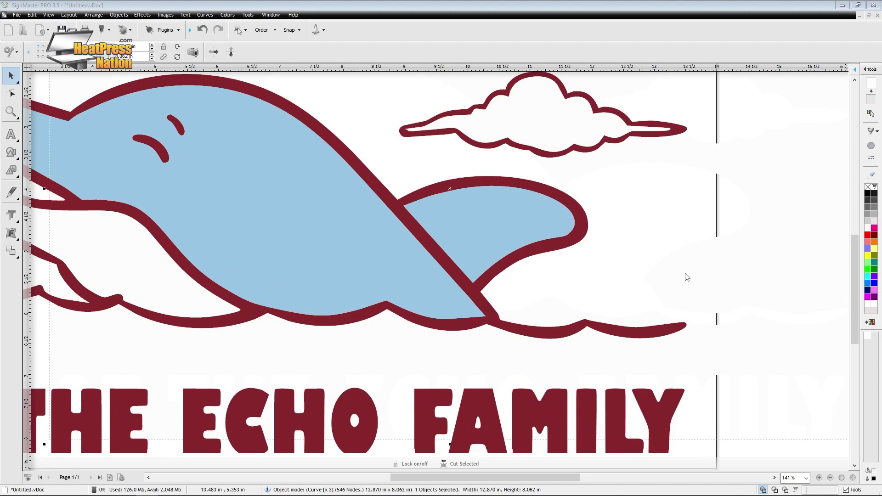
pyautogui.scroll(-2, 687, 277)
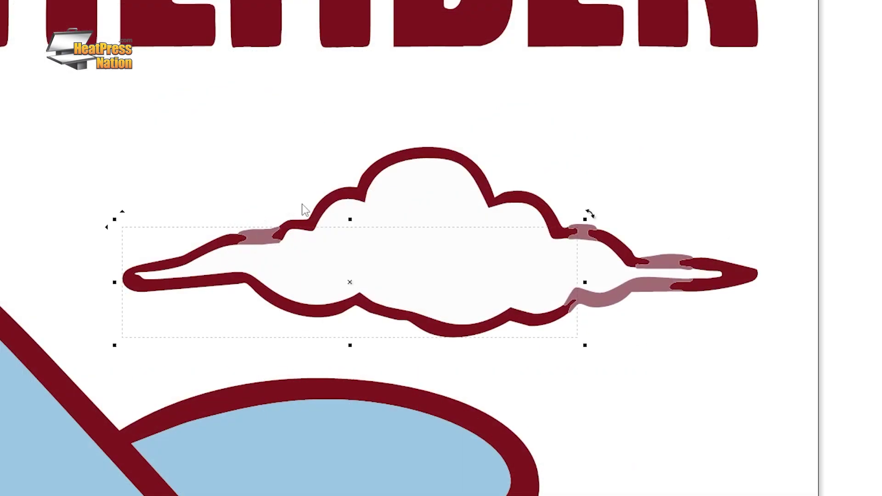
# Select all cloud pieces, weld them into one outline, and fill it dark red
pyautogui.click(555, 216)
pyautogui.keyDown('shift'); pyautogui.click(591, 236); pyautogui.keyUp('shift')
pyautogui.keyDown('shift'); pyautogui.click(631, 262); pyautogui.keyUp('shift')
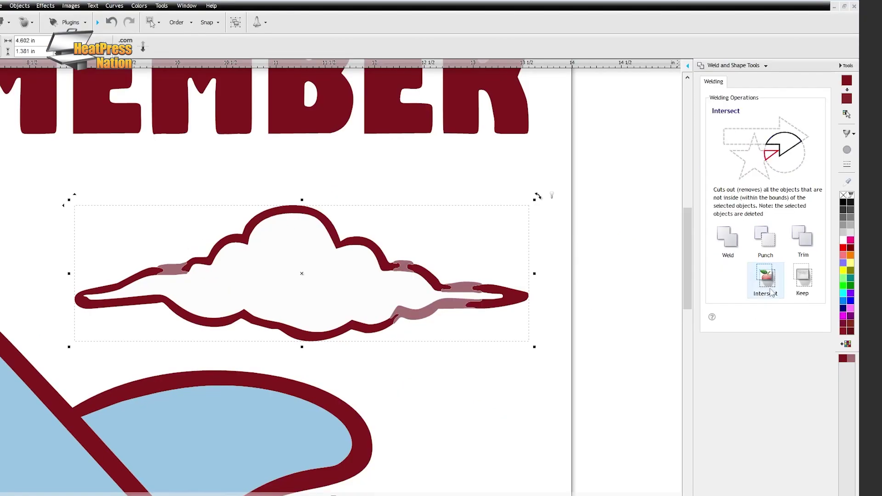
pyautogui.click(727, 237)
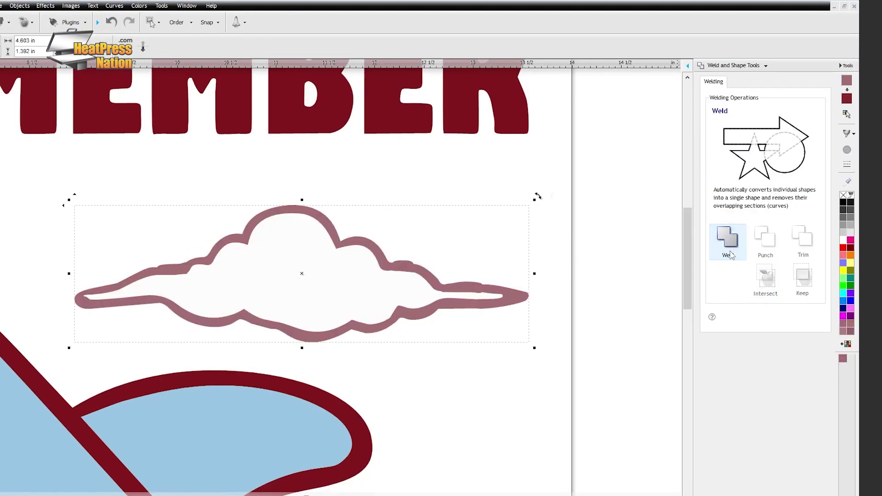
pyautogui.click(848, 102)
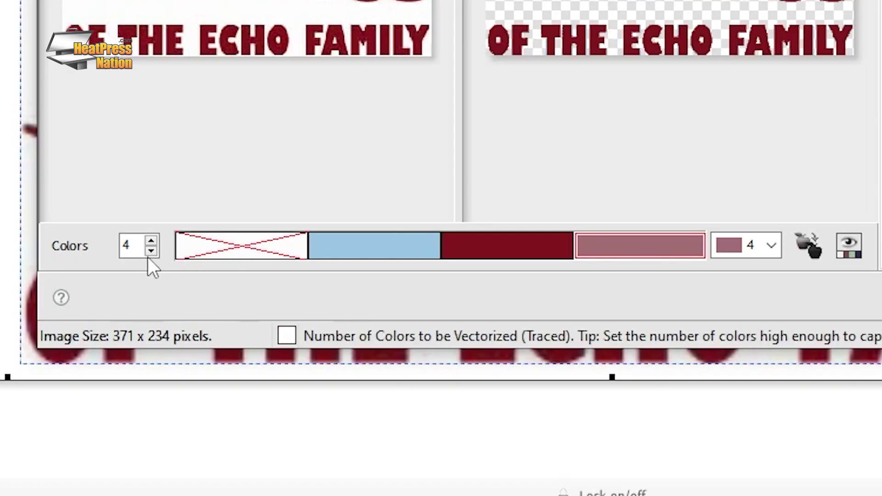
# Set Colors to 3, turn the transparent swatch white, and run 1. Trace
pyautogui.click(150, 252)
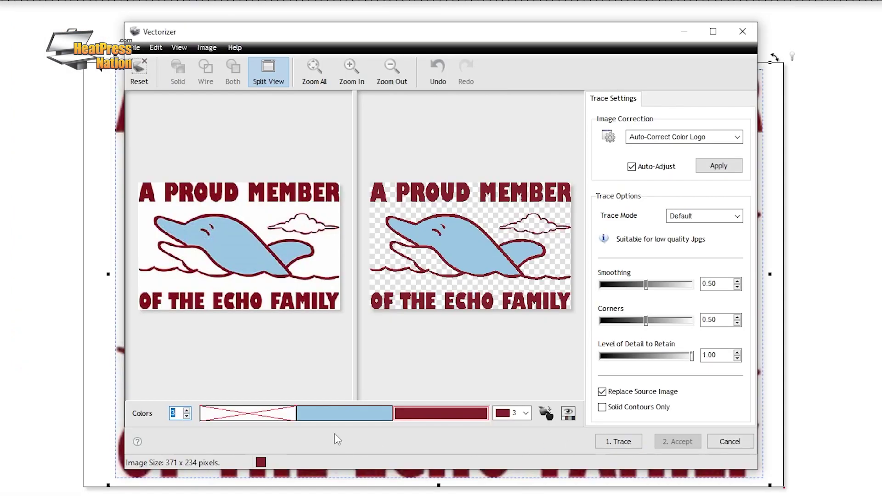
pyautogui.click(248, 413)
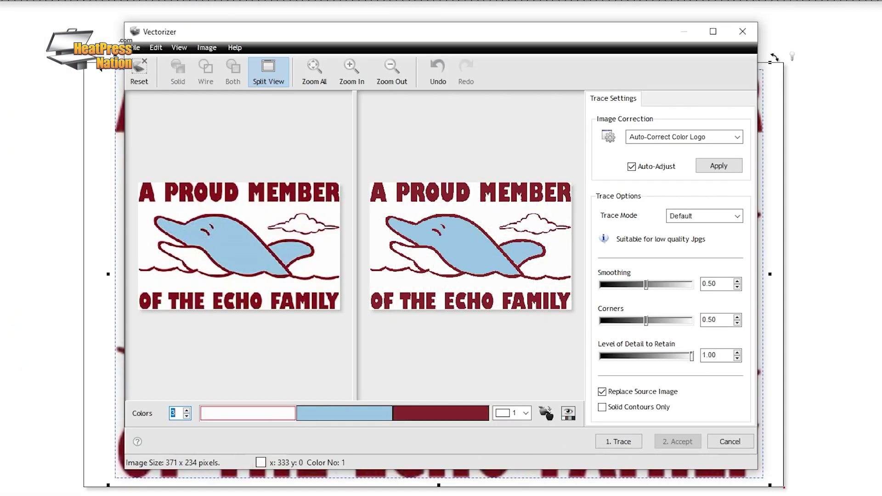
pyautogui.click(620, 442)
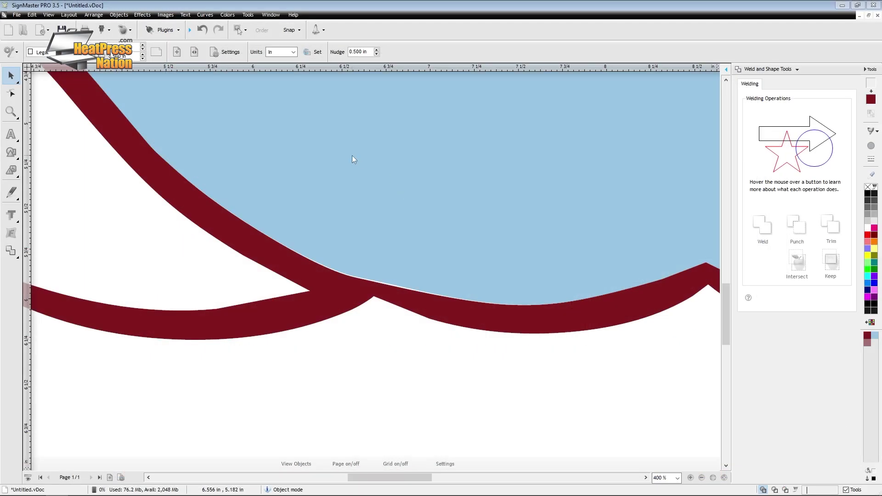
# Select the traced curve and drag a wave-line node downward with Node Edit
pyautogui.click(352, 155)
pyautogui.click(11, 94)
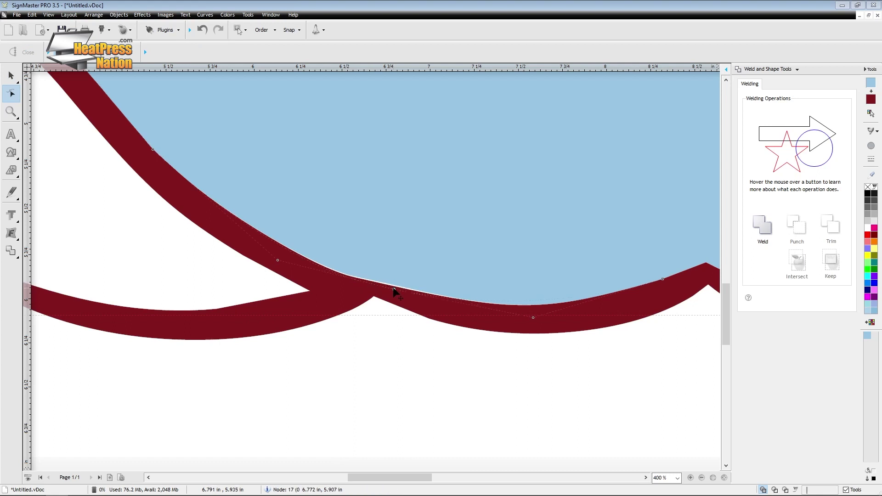
pyautogui.click(393, 290)
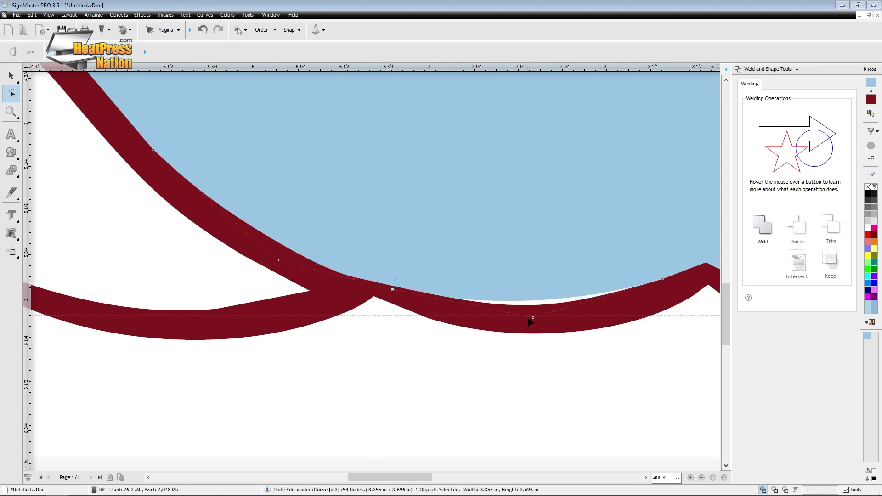
pyautogui.moveTo(536, 318); pyautogui.dragTo(545, 324)
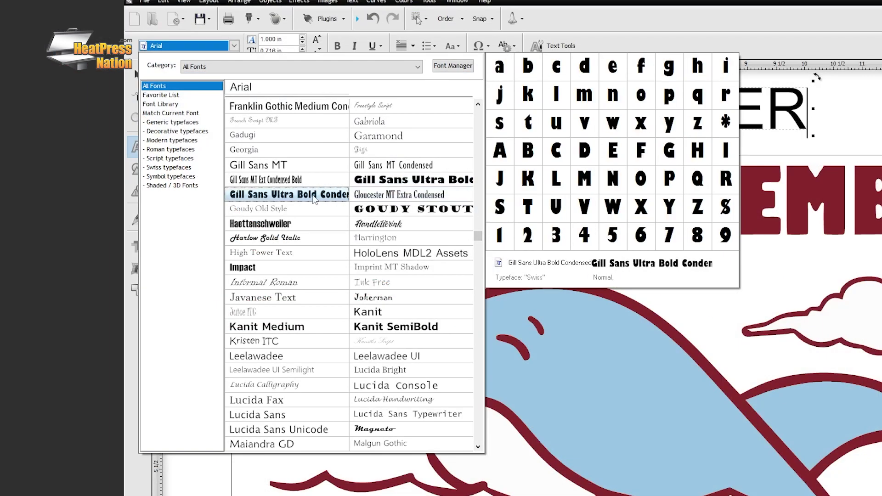
# Choose Gill Sans Ultra Bold Condensed from the font list for the A PROUD MEMBER text
pyautogui.click(311, 194)
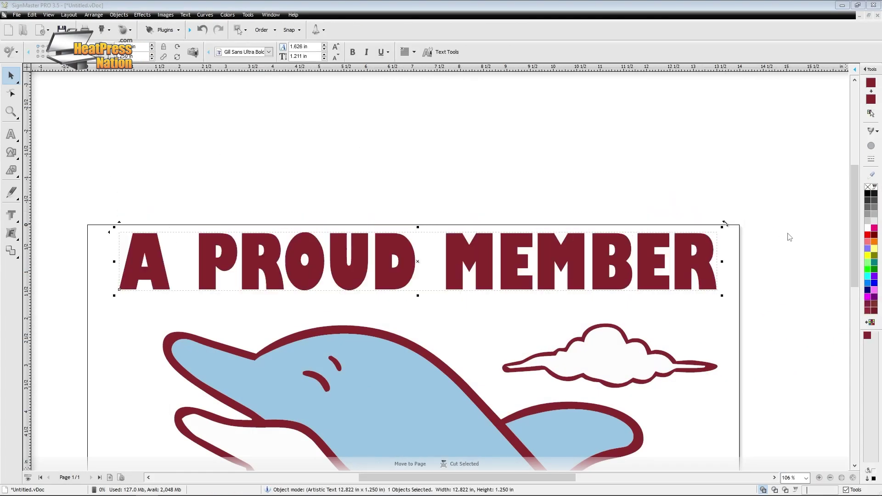
pyautogui.scroll(-5, 649, 299)
pyautogui.scroll(1, 650, 300)
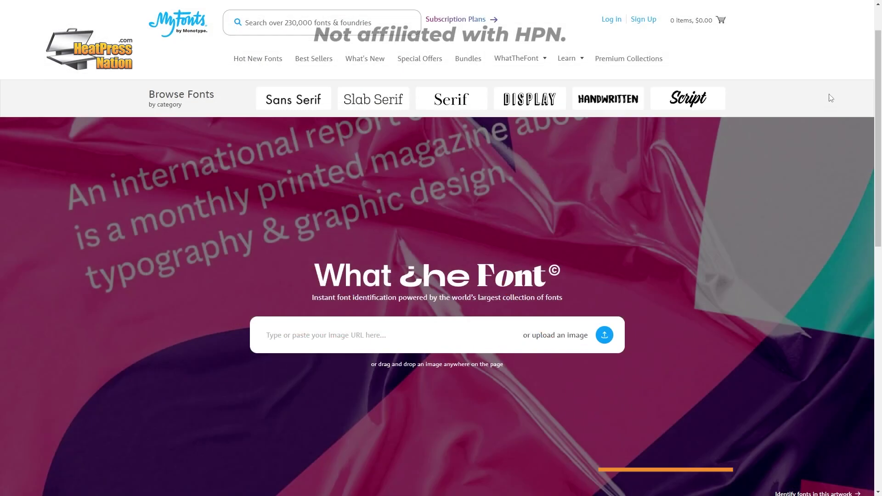
# Identify the uploaded MEMBER image's font, returning 70 matches led by Gill Sans Nova Condensed Ultra Bold
pyautogui.scroll(-1, 437, 248)
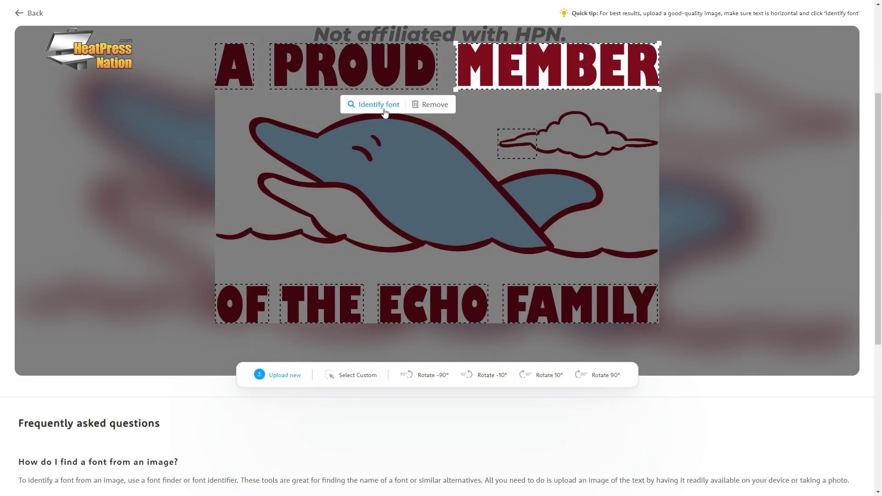
pyautogui.click(385, 110)
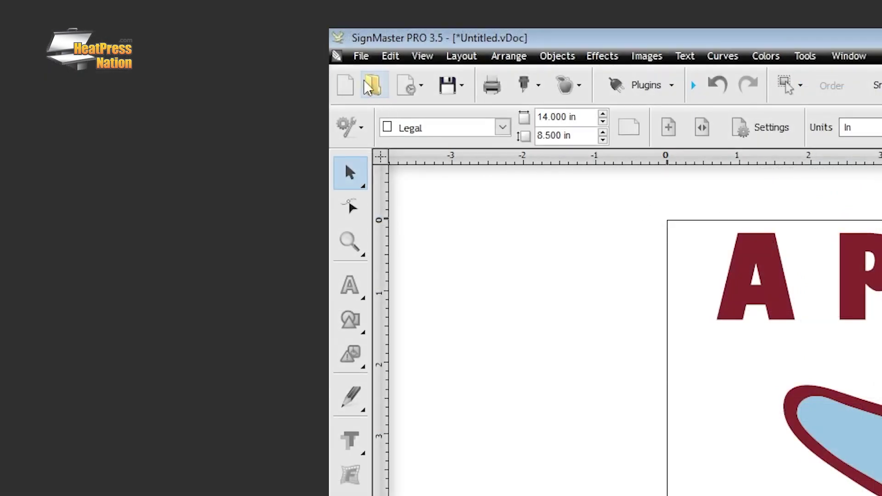
# Export the design through File > Export > File... as AI - Adobe Illustrator
pyautogui.click(361, 55)
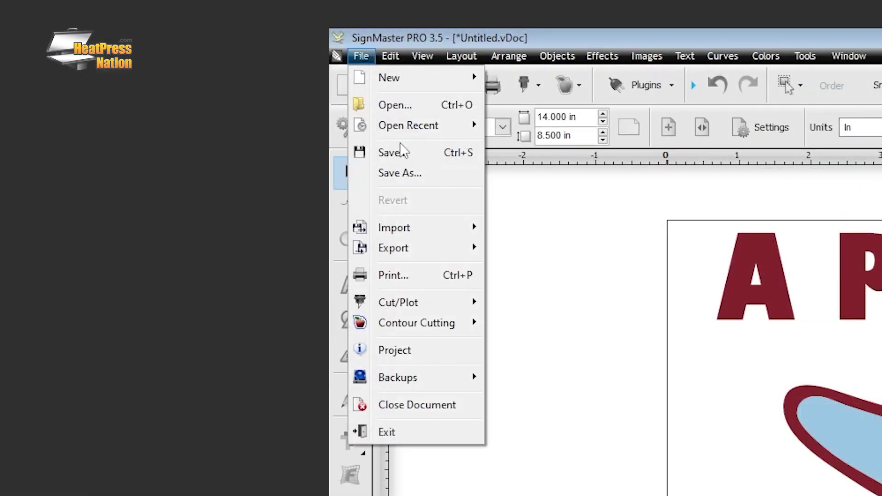
pyautogui.moveTo(422, 250)
pyautogui.click(500, 253)
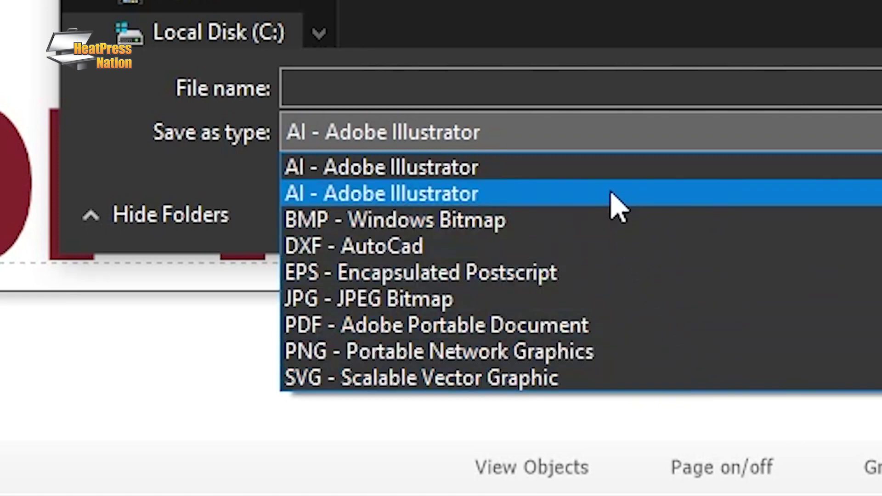
pyautogui.click(608, 168)
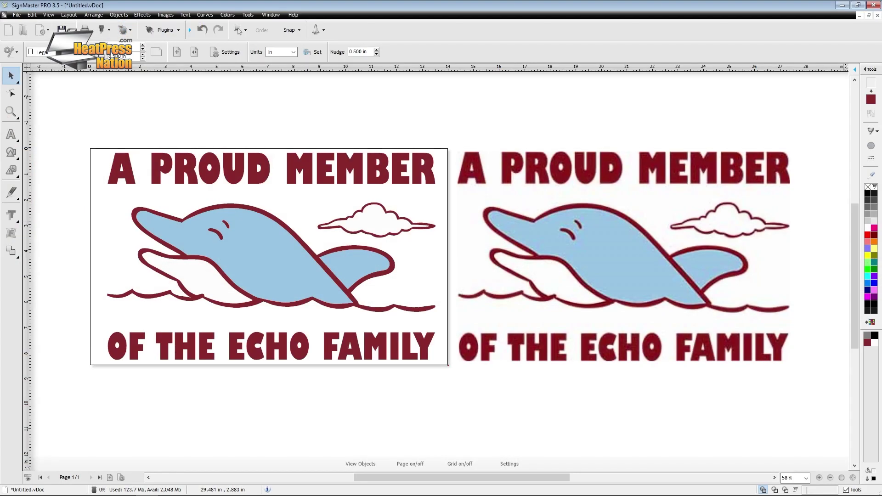
pyautogui.scroll(2, 223, 249)
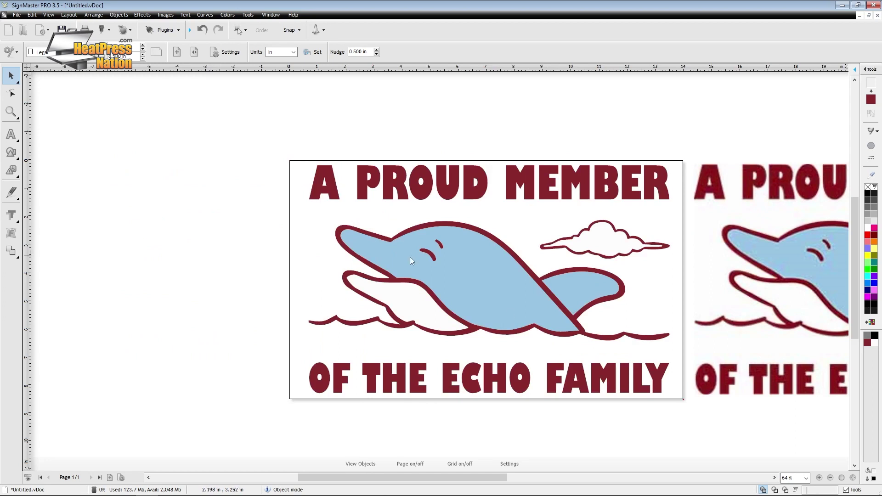
pyautogui.scroll(2, 465, 261)
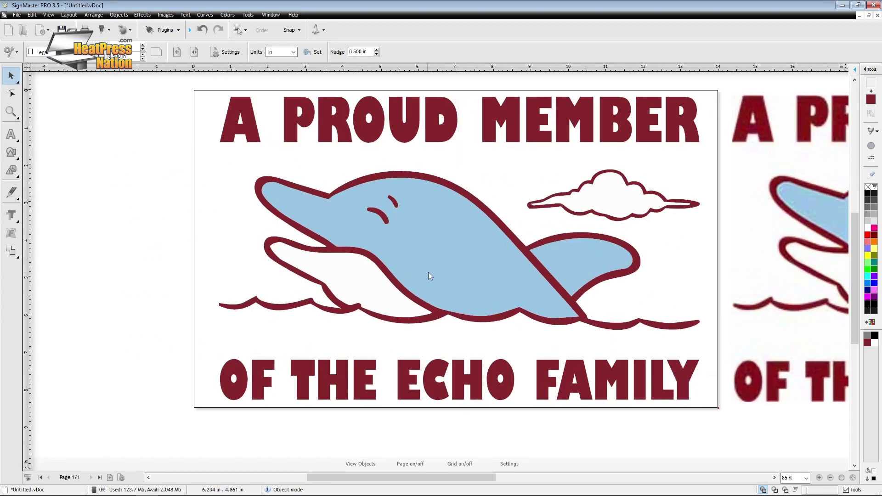
pyautogui.moveTo(451, 479); pyautogui.dragTo(456, 480)
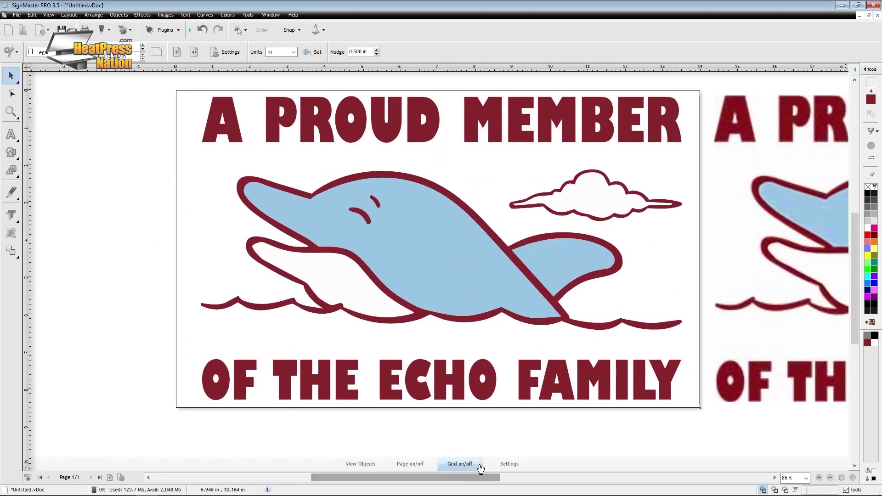